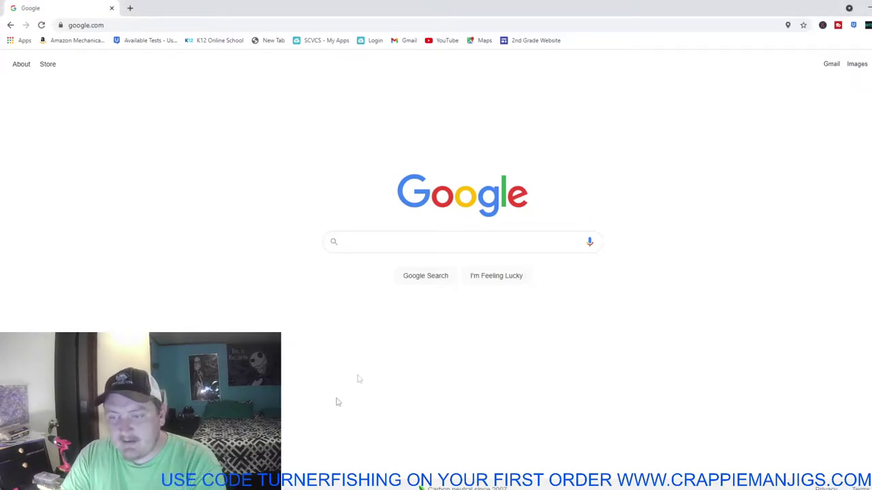
Step: Search Google for "shotcut" and open the Shotcut download page to view the available installers
{"action": "left_click", "coordinate": [388, 237]}
{"action": "type", "text": "s"}
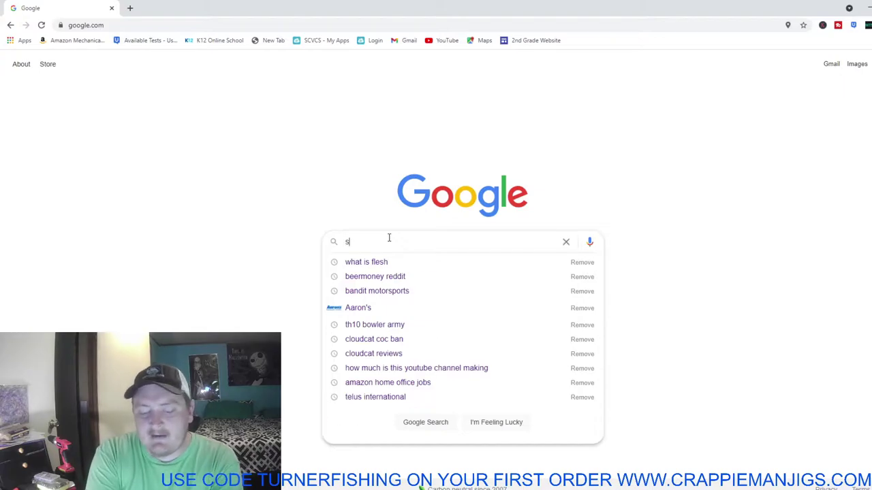
{"action": "type", "text": "hotcut"}
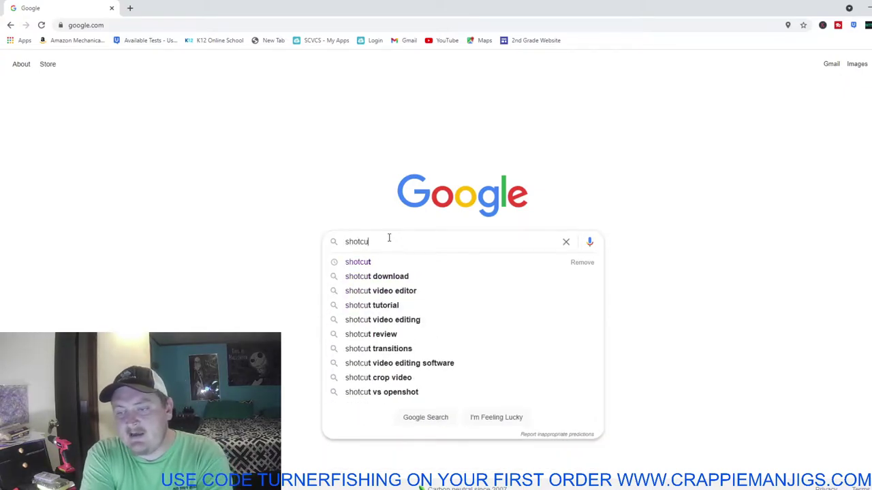
{"action": "key", "text": "Return"}
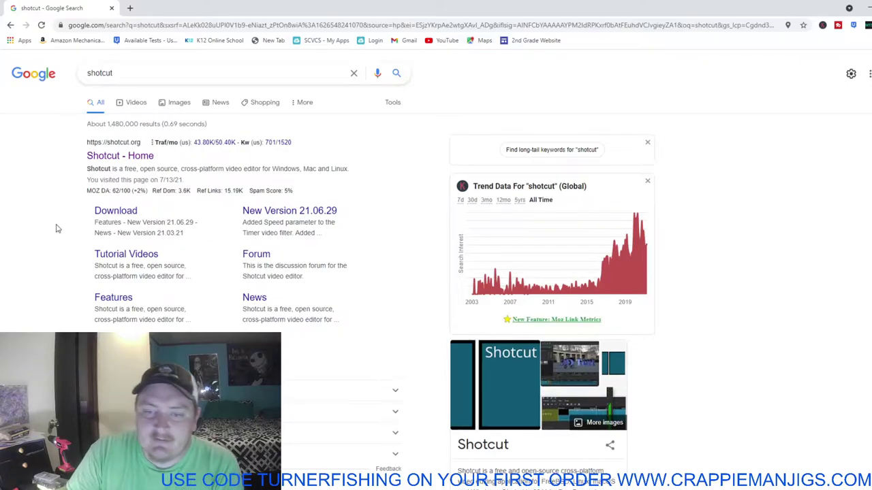
{"action": "left_click", "coordinate": [127, 216]}
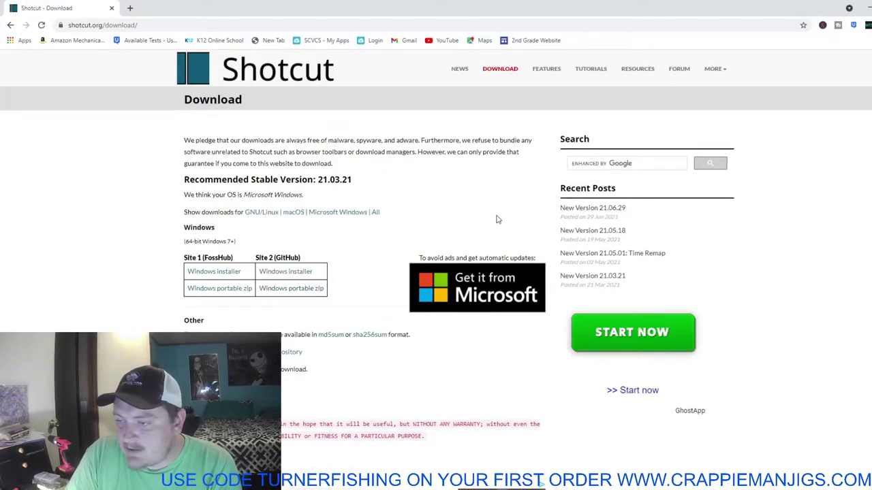
{"action": "scroll", "coordinate": [249, 264], "scroll_direction": "down", "scroll_amount": 3}
{"action": "scroll", "coordinate": [207, 299], "scroll_direction": "up", "scroll_amount": 3}
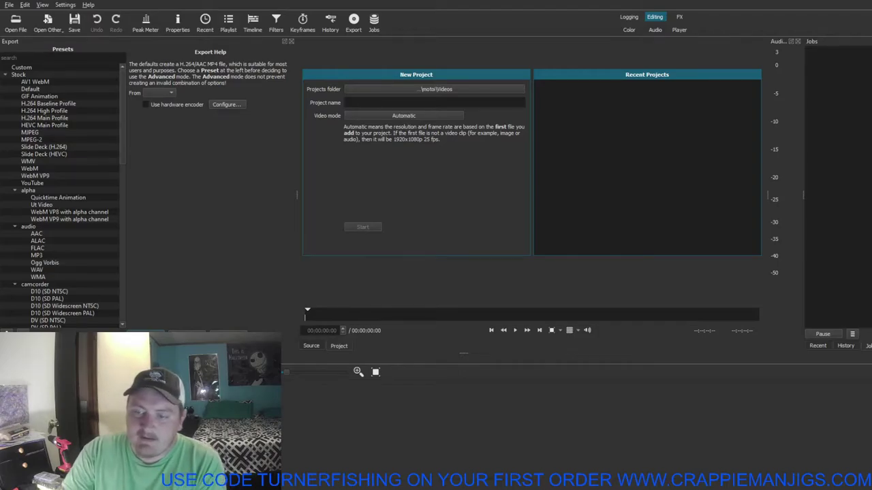
Step: Select the stock YouTube export preset and look over the other presets in the list
{"action": "left_click", "coordinate": [59, 184]}
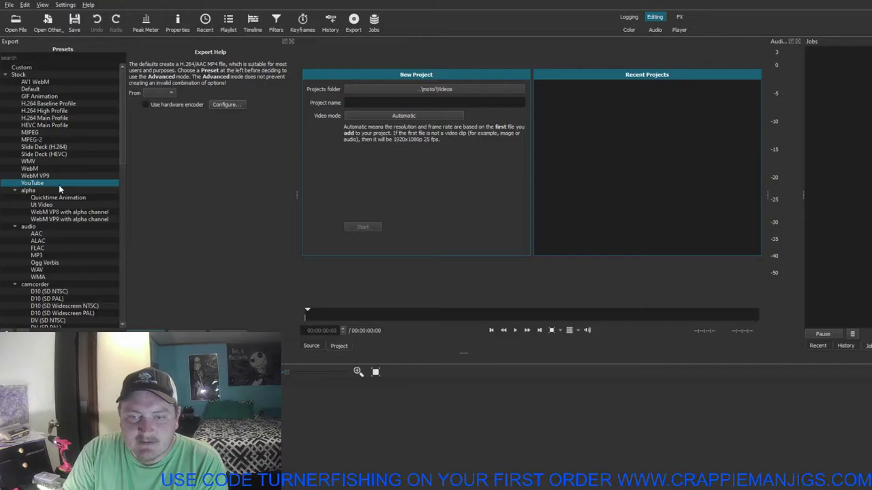
{"action": "scroll", "coordinate": [58, 185], "scroll_direction": "down", "scroll_amount": 12}
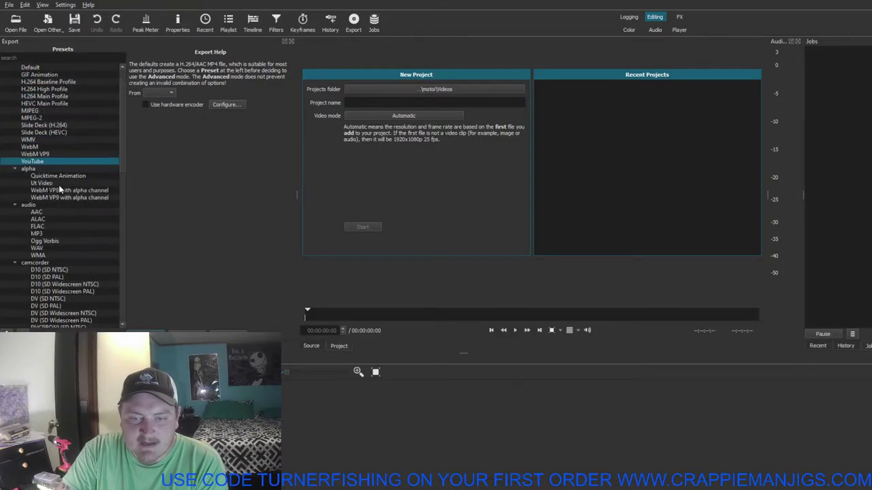
{"action": "scroll", "coordinate": [79, 189], "scroll_direction": "up", "scroll_amount": 12}
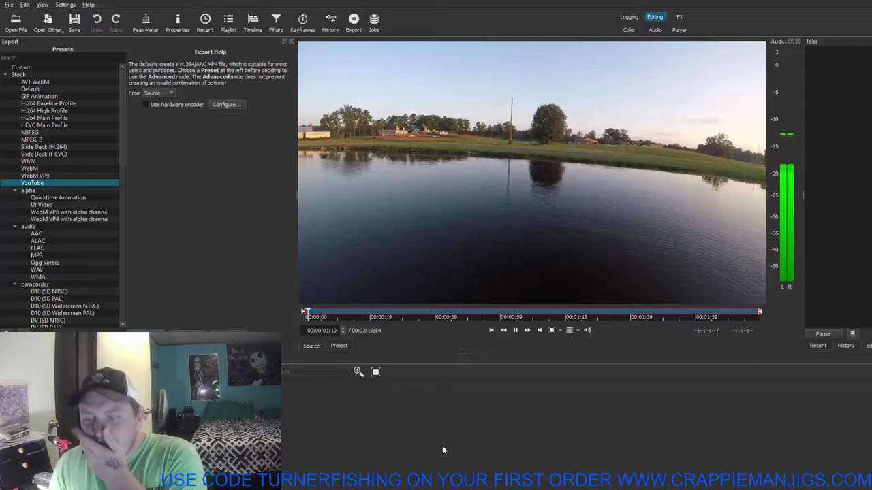
Step: Pause the opened fishing clip and skim its footage at several points from near the end back towards the start
{"action": "key", "text": "space"}
{"action": "left_click", "coordinate": [734, 314]}
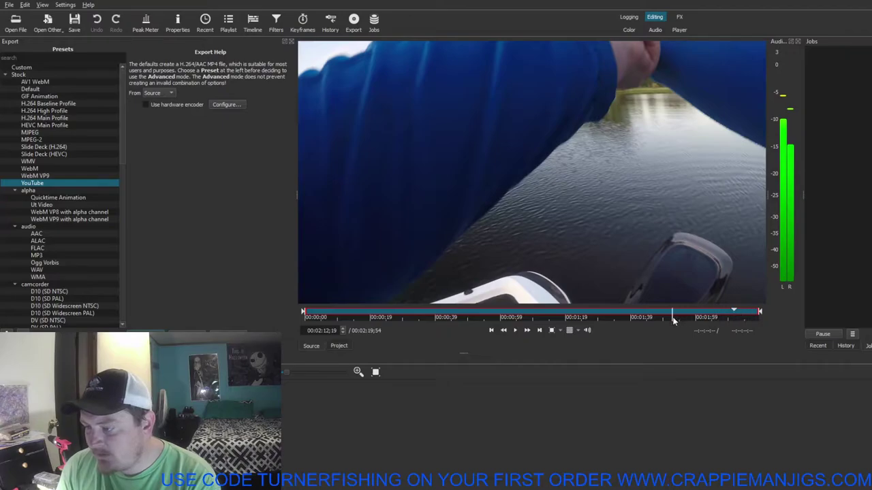
{"action": "left_click", "coordinate": [640, 314]}
{"action": "left_click", "coordinate": [624, 313]}
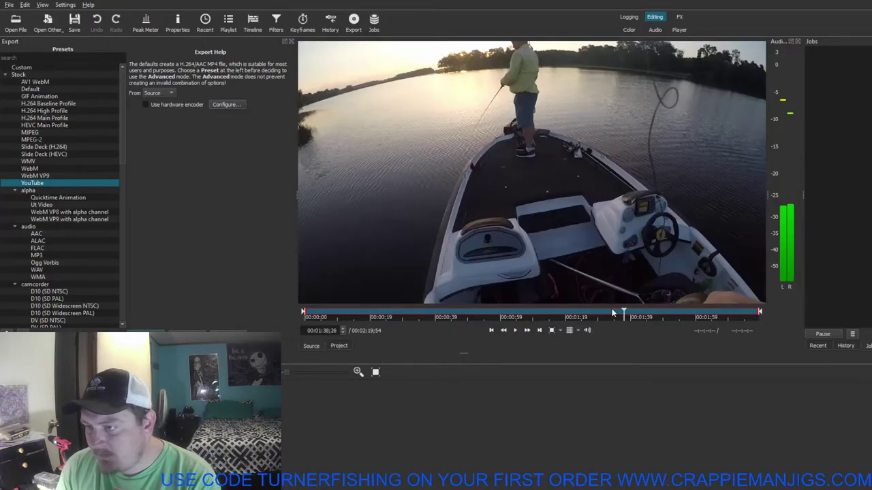
{"action": "left_click", "coordinate": [575, 313]}
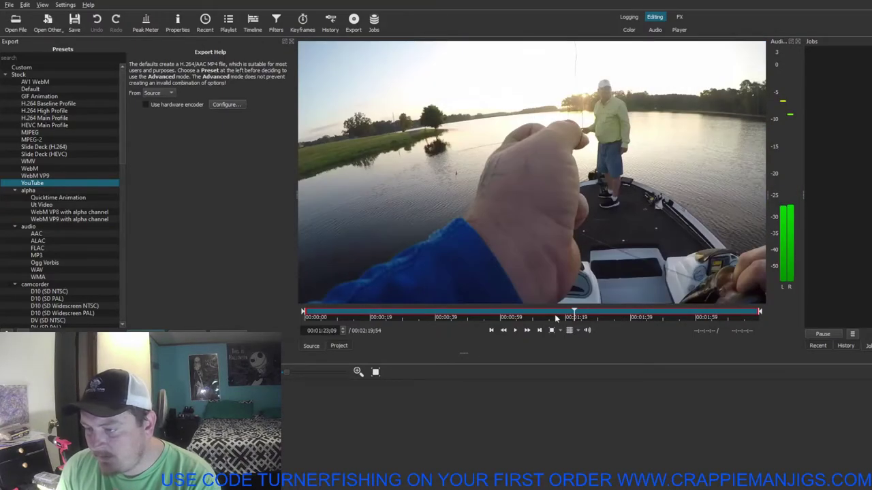
{"action": "left_click", "coordinate": [547, 313]}
{"action": "left_click", "coordinate": [512, 313]}
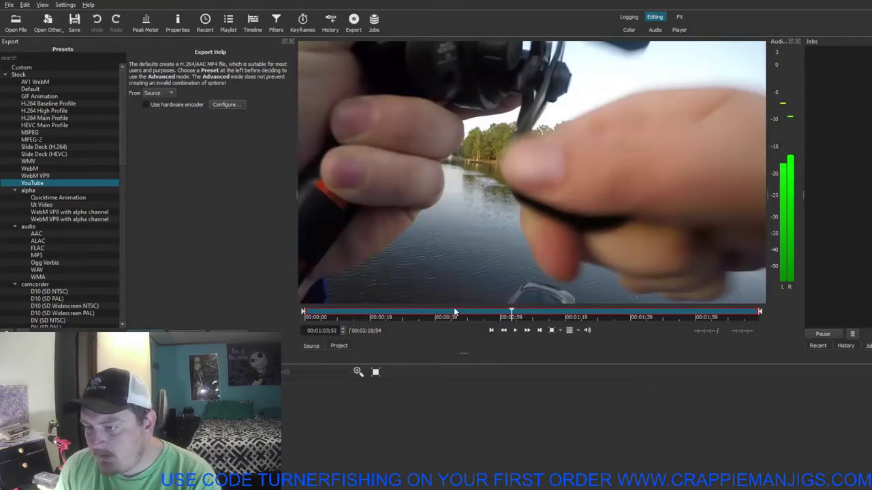
{"action": "left_click", "coordinate": [439, 313]}
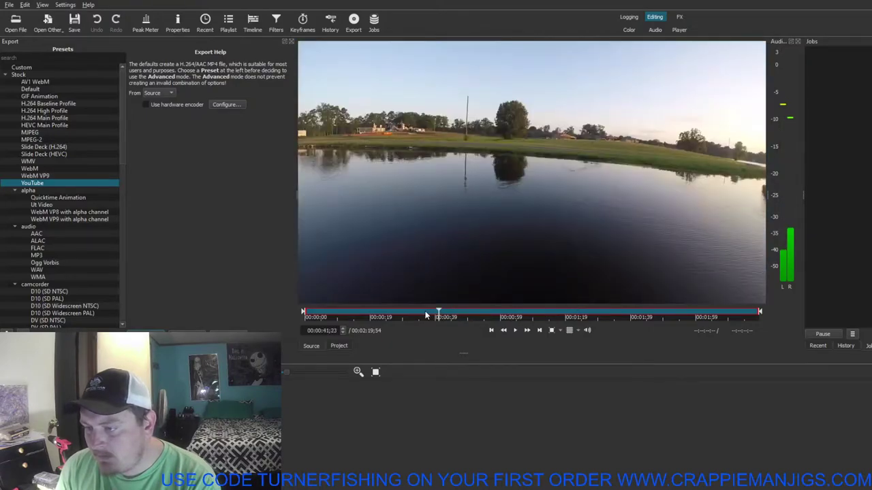
{"action": "left_click", "coordinate": [392, 313]}
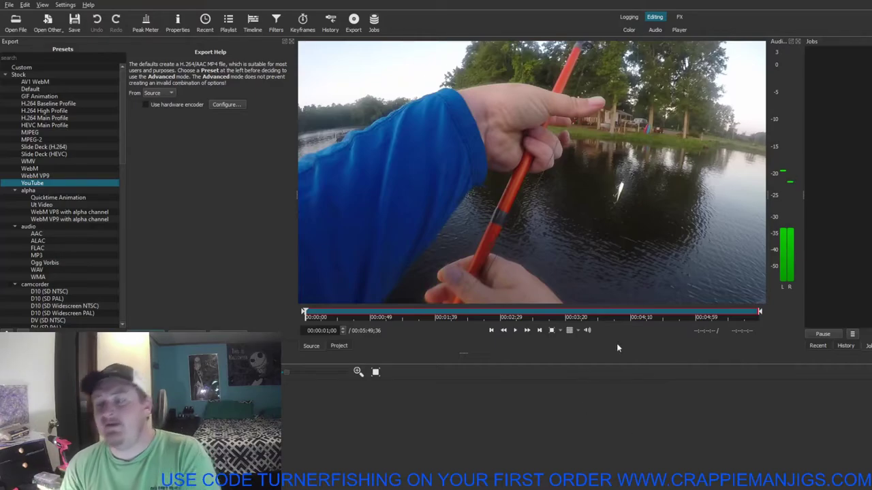
Step: Skim the second half of the newly opened fishing clip and add the whole clip to the timeline
{"action": "left_click", "coordinate": [626, 313]}
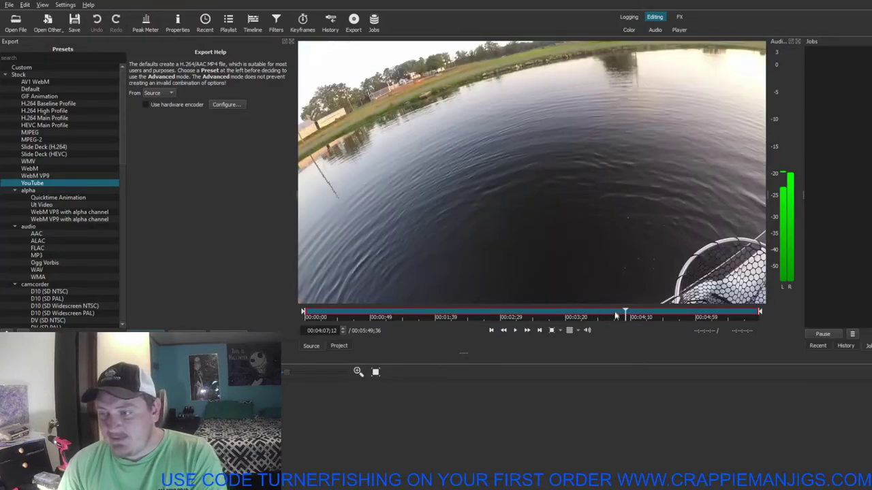
{"action": "left_click", "coordinate": [663, 313]}
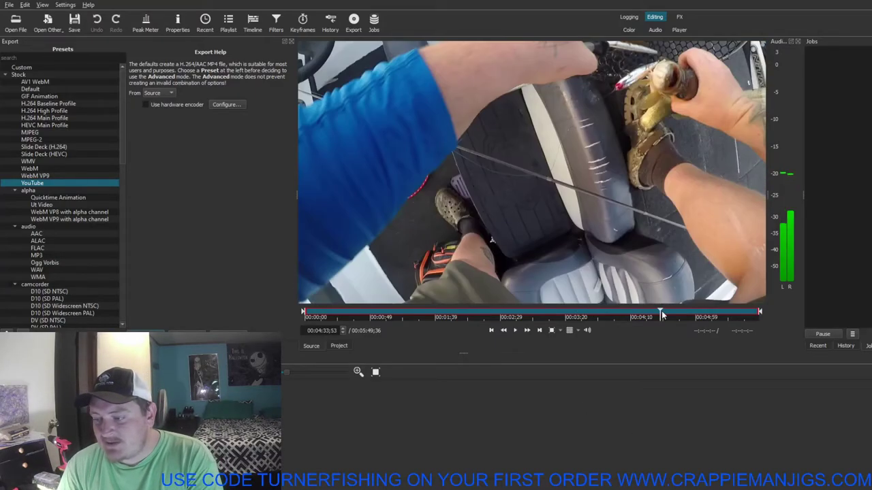
{"action": "left_click", "coordinate": [651, 314]}
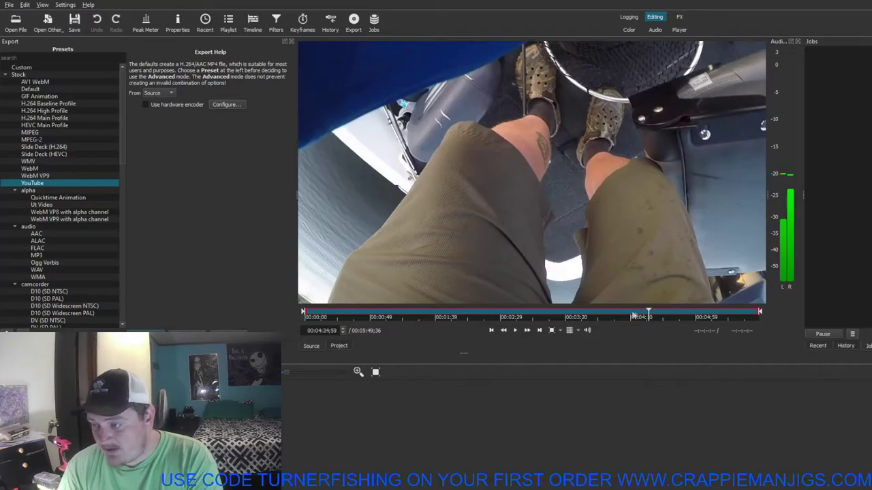
{"action": "left_click", "coordinate": [608, 314]}
{"action": "left_click_drag", "start_coordinate": [533, 234], "coordinate": [357, 414]}
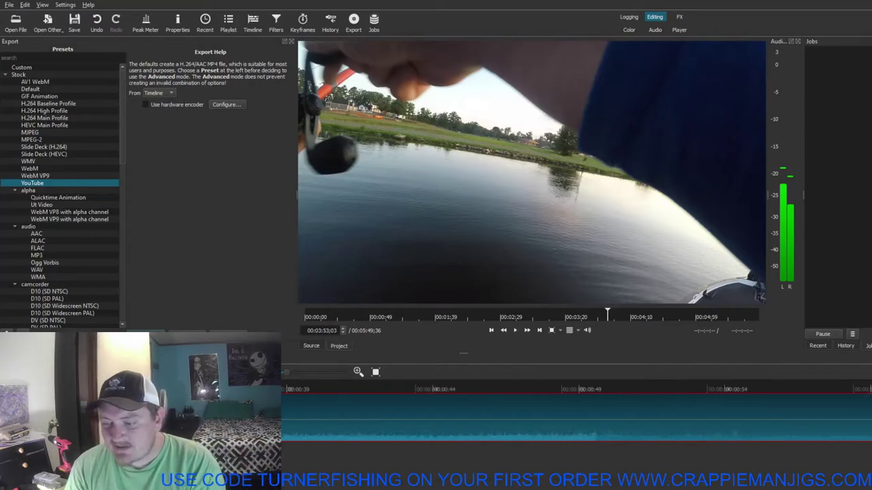
Step: Examine the timeline footage and audio waveform between about 2:29 and 3:03 for a suitable cut point
{"action": "left_click_drag", "start_coordinate": [70, 469], "coordinate": [340, 446]}
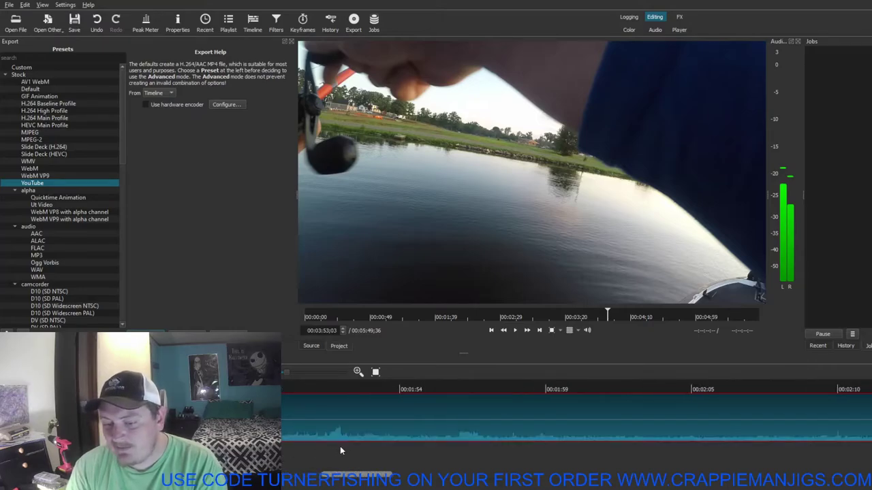
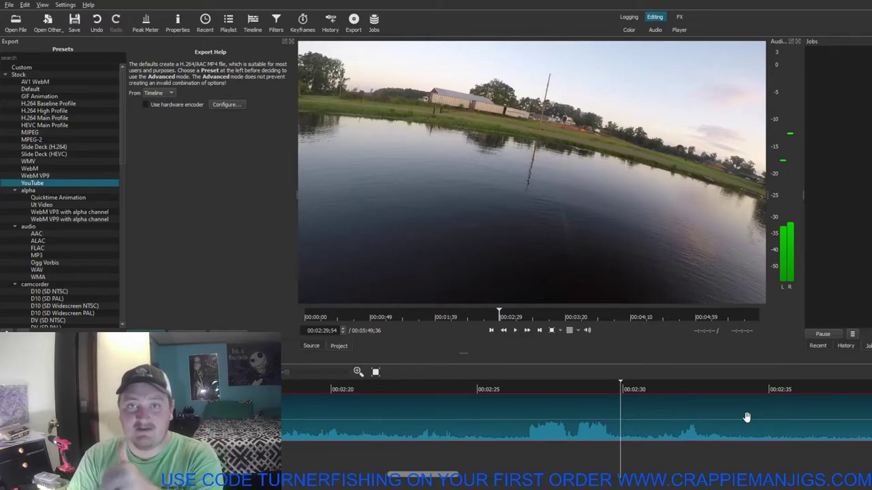
{"action": "left_click_drag", "start_coordinate": [693, 388], "coordinate": [858, 388]}
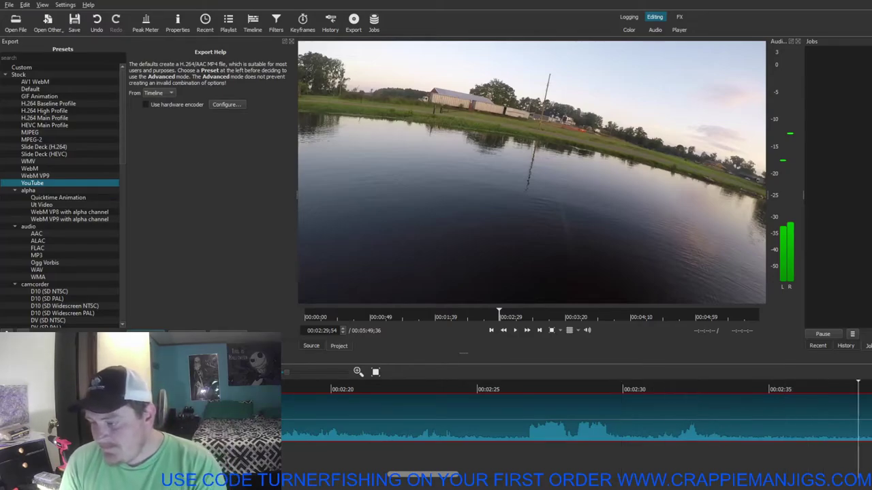
{"action": "left_click_drag", "start_coordinate": [419, 477], "coordinate": [495, 473]}
{"action": "left_click", "coordinate": [553, 388]}
{"action": "left_click", "coordinate": [562, 389]}
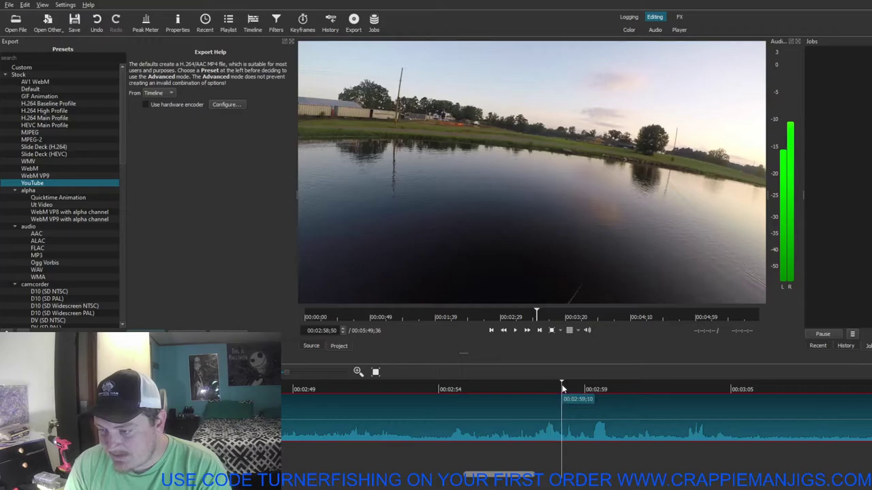
{"action": "left_click", "coordinate": [598, 388]}
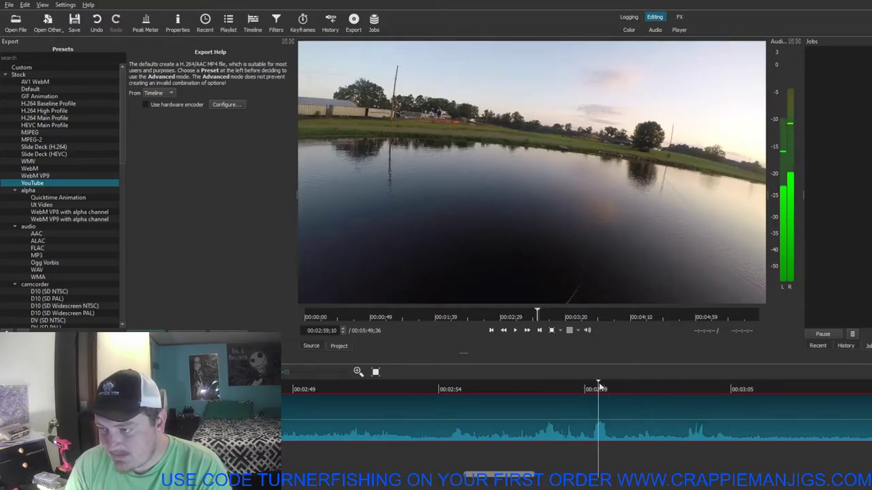
{"action": "left_click", "coordinate": [644, 387]}
{"action": "left_click", "coordinate": [678, 387]}
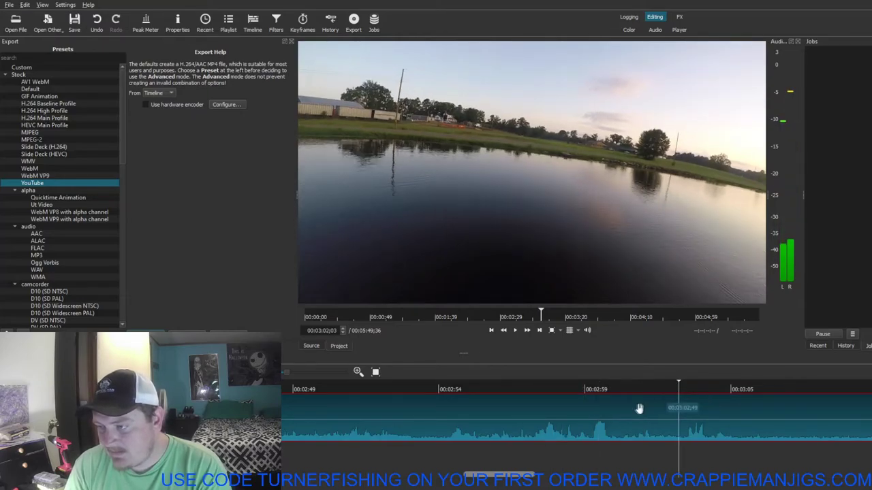
Step: Split the timeline clip at 00:03:39;51 and remove the part before the cut
{"action": "left_click_drag", "start_coordinate": [519, 475], "coordinate": [633, 475]}
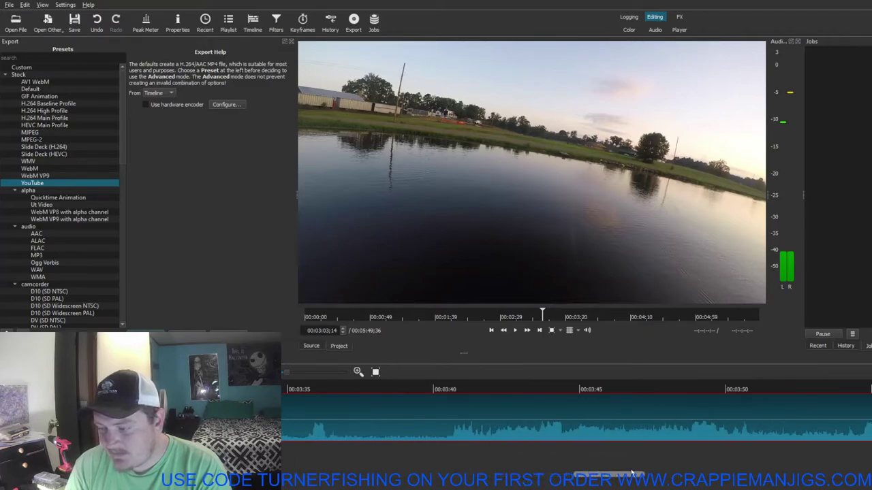
{"action": "left_click", "coordinate": [559, 392]}
{"action": "left_click", "coordinate": [447, 391]}
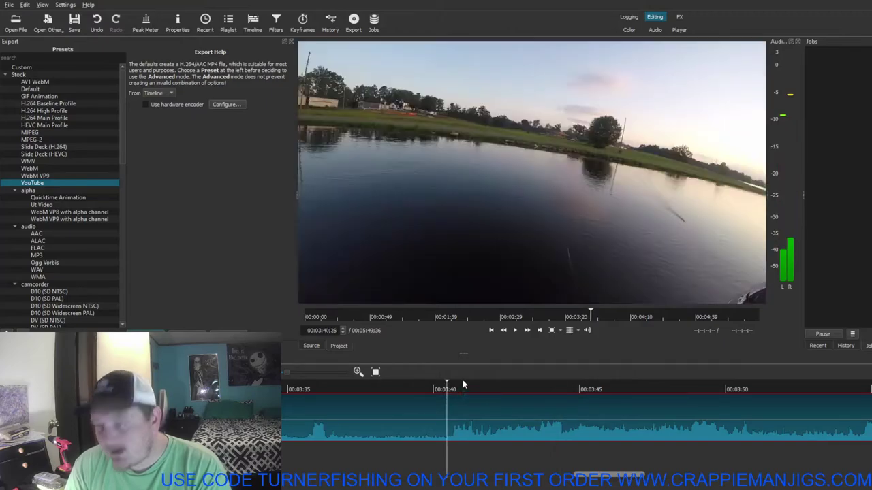
{"action": "left_click", "coordinate": [431, 391]}
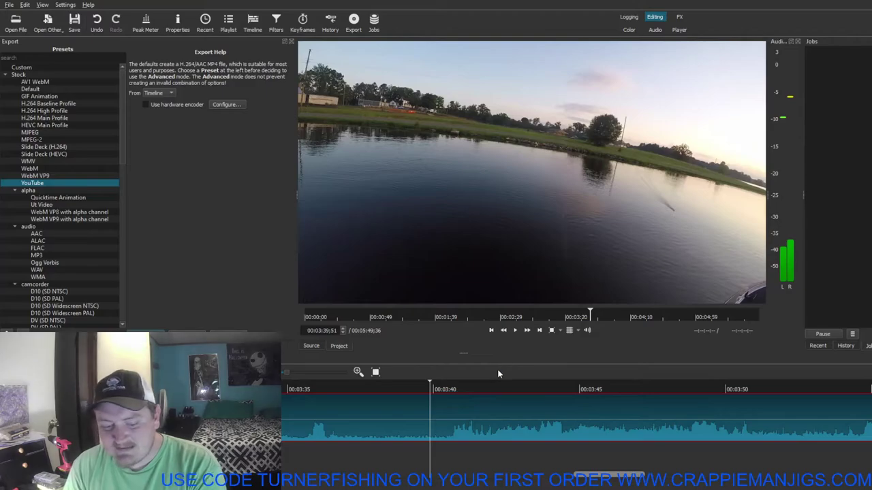
{"action": "key", "text": "s"}
{"action": "right_click", "coordinate": [316, 411]}
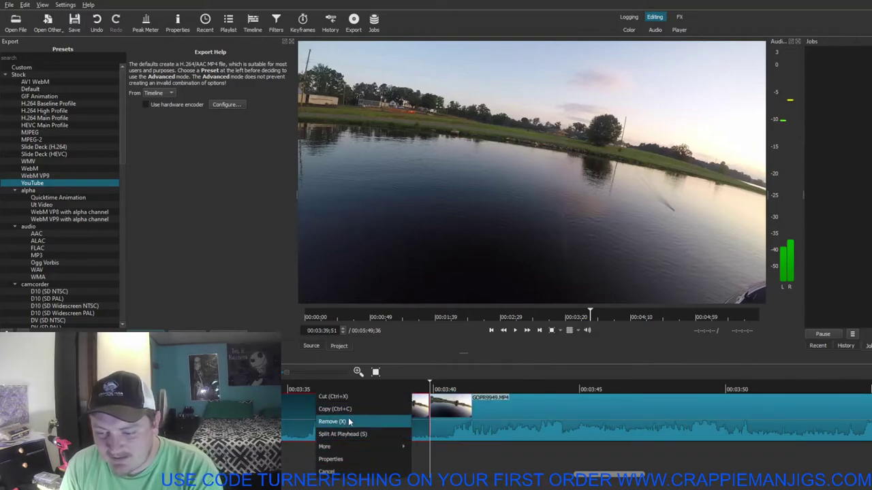
{"action": "left_click", "coordinate": [344, 423]}
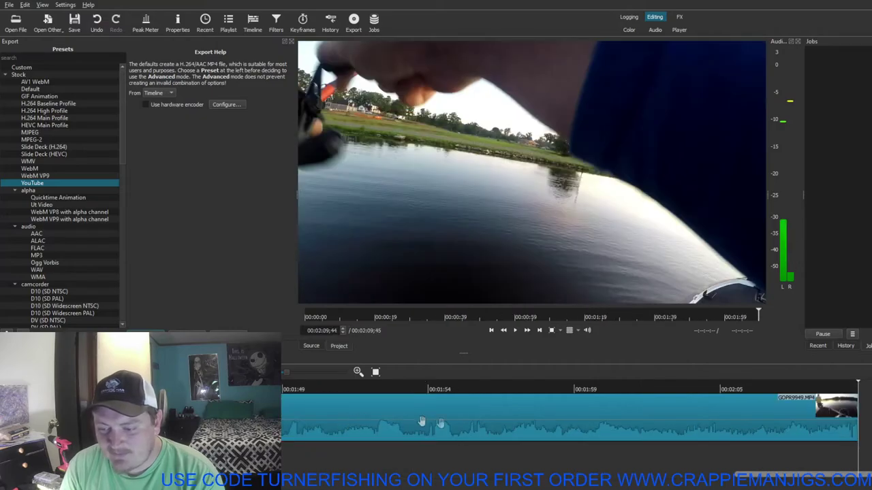
Step: Play the trimmed timeline from its beginning and pause at about 17 seconds to check the cut
{"action": "left_click_drag", "start_coordinate": [748, 475], "coordinate": [290, 471]}
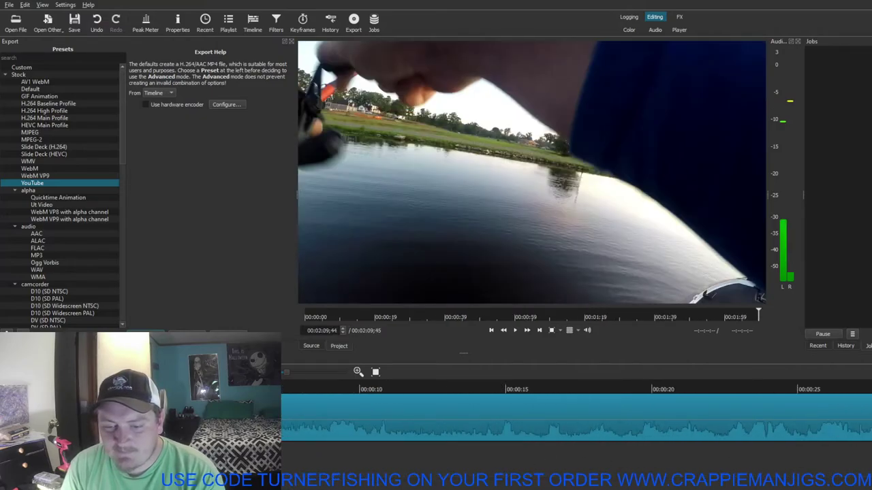
{"action": "key", "text": "Home"}
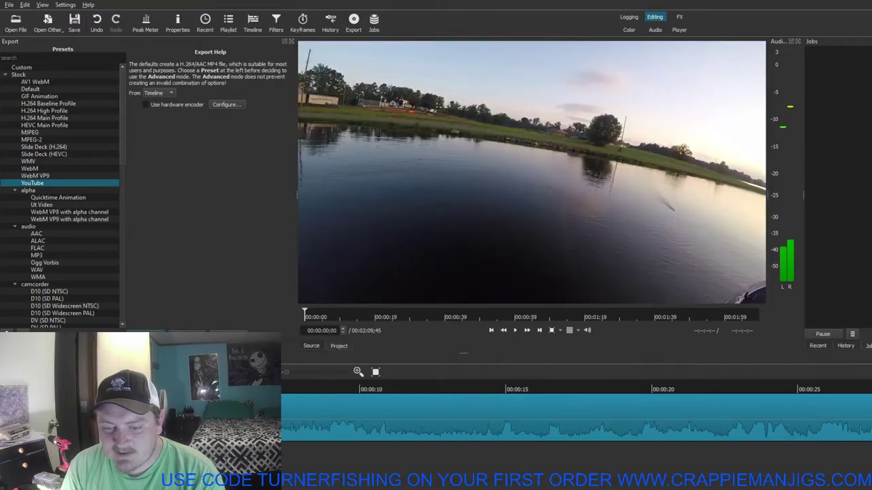
{"action": "left_click", "coordinate": [516, 332]}
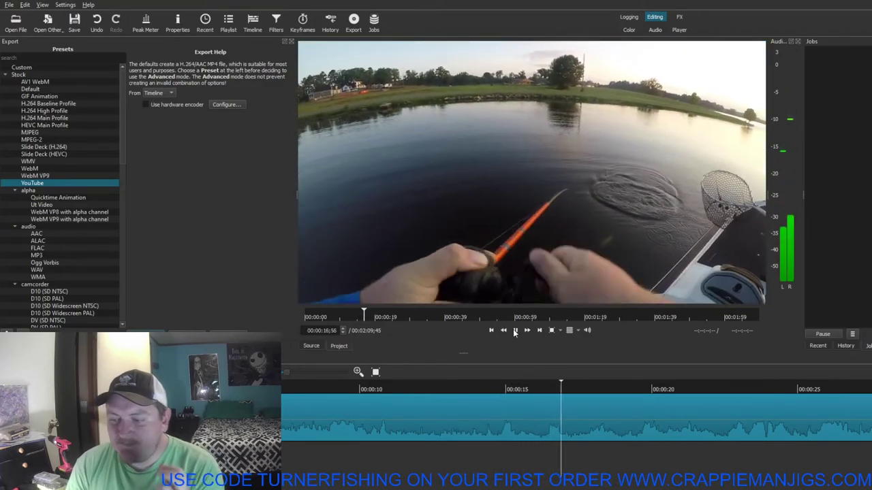
{"action": "left_click", "coordinate": [414, 300]}
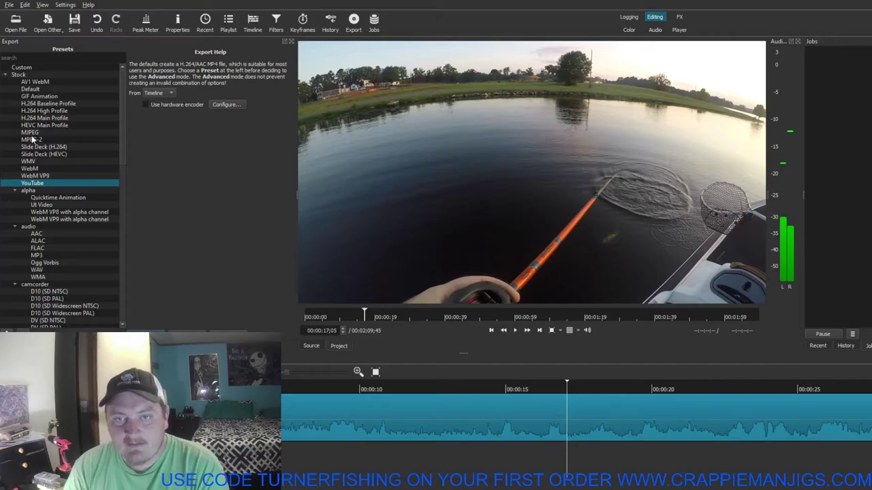
{"action": "left_click_drag", "start_coordinate": [530, 230], "coordinate": [536, 271]}
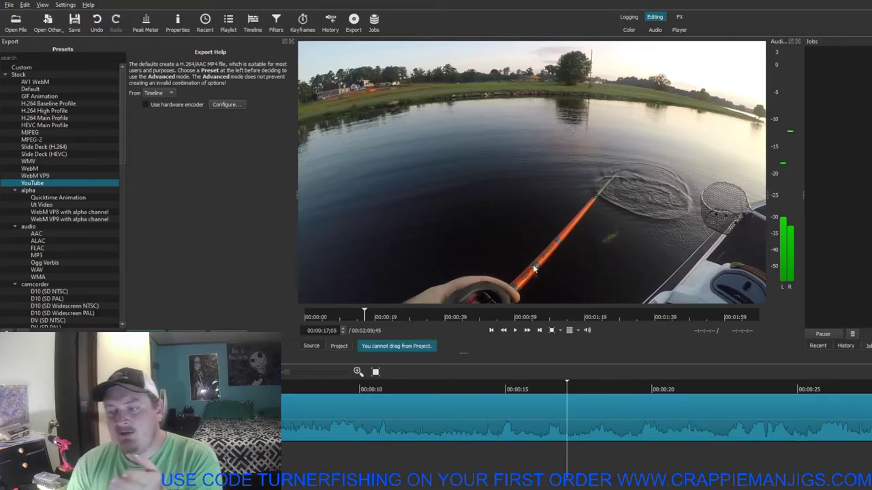